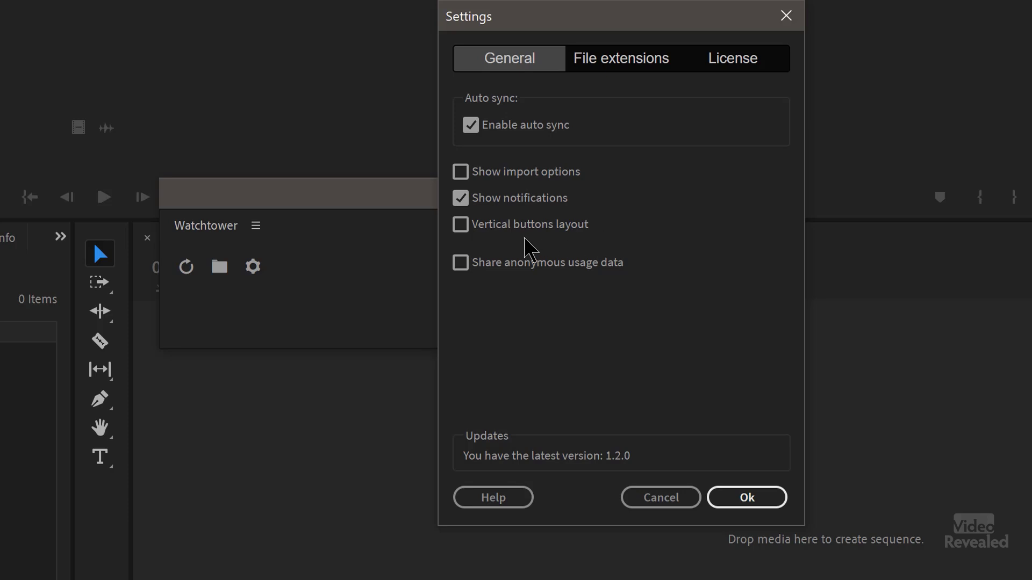
# Step: Toggle the Vertical buttons layout on and off, leaving the panel buttons horizontal
pyautogui.click(508, 229)
pyautogui.click(508, 229)
pyautogui.click(507, 229)
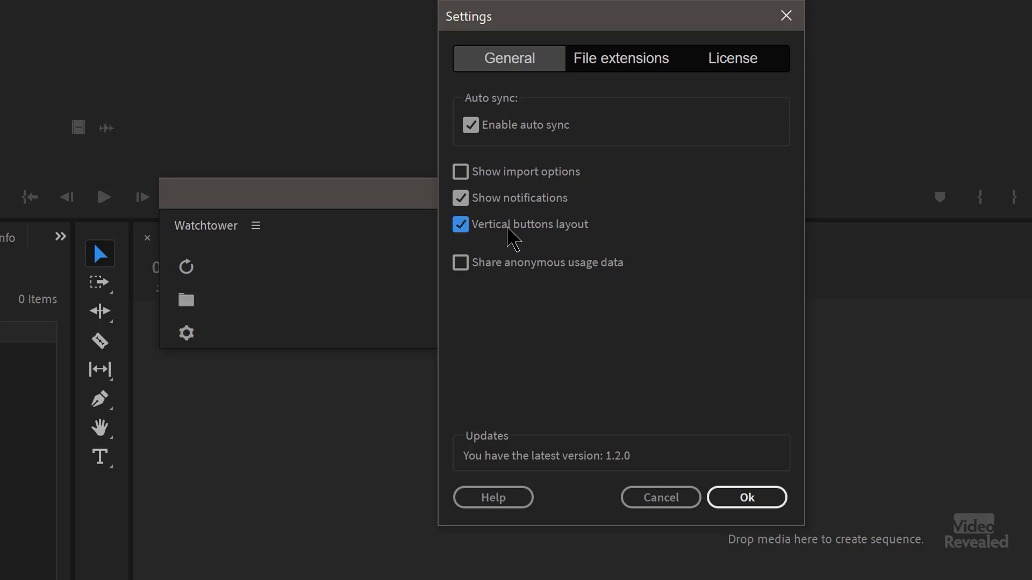
pyautogui.click(507, 229)
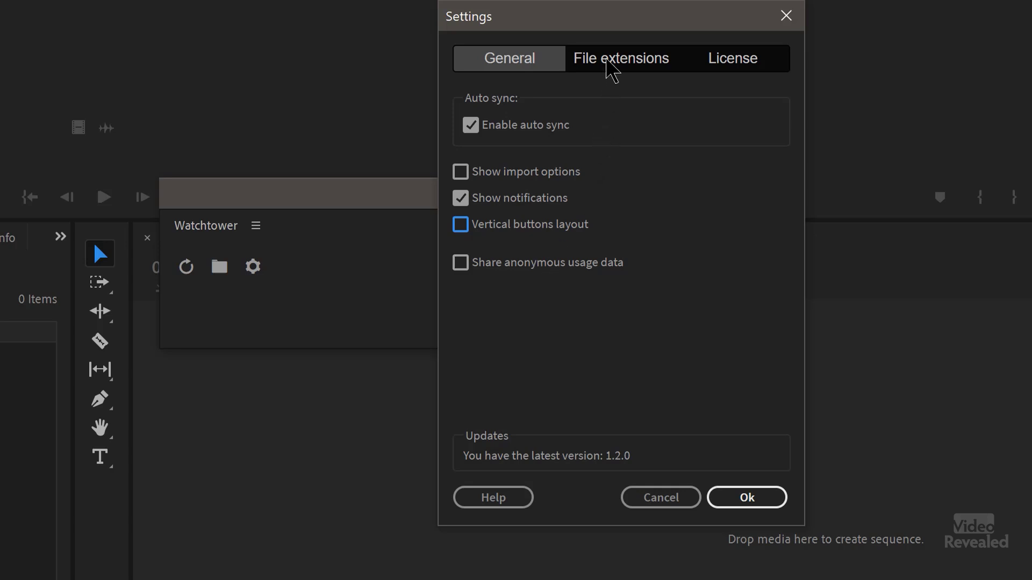
# Step: Review the File extensions list, then cancel the Watchtower Settings dialog
pyautogui.click(606, 60)
pyautogui.moveTo(590, 140); pyautogui.dragTo(610, 180)
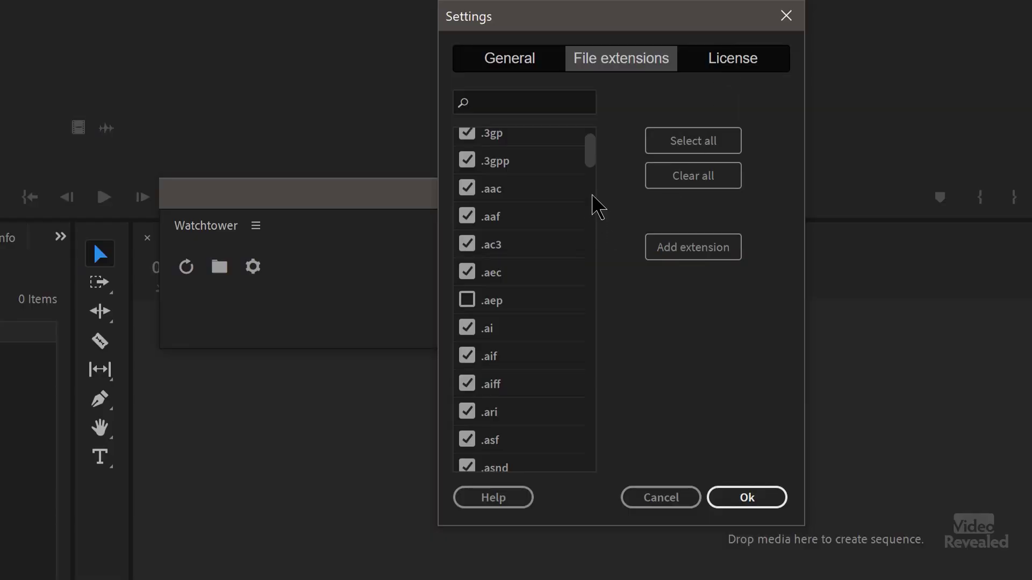
pyautogui.click(653, 494)
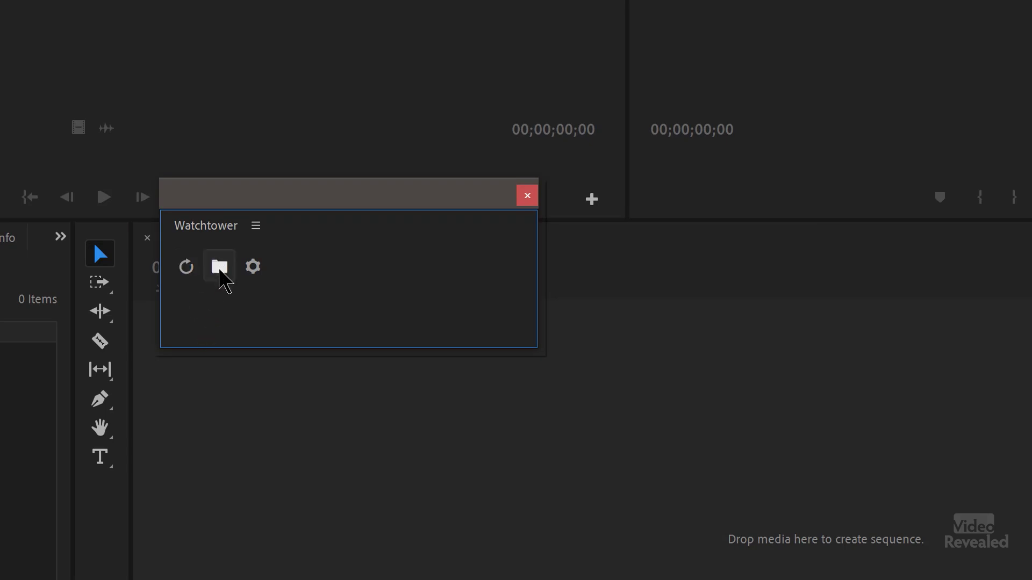
# Step: Tick MyVideoProject with all its subfolders in D:\433 Watchtower and view the Advanced bin mapping
pyautogui.click(219, 269)
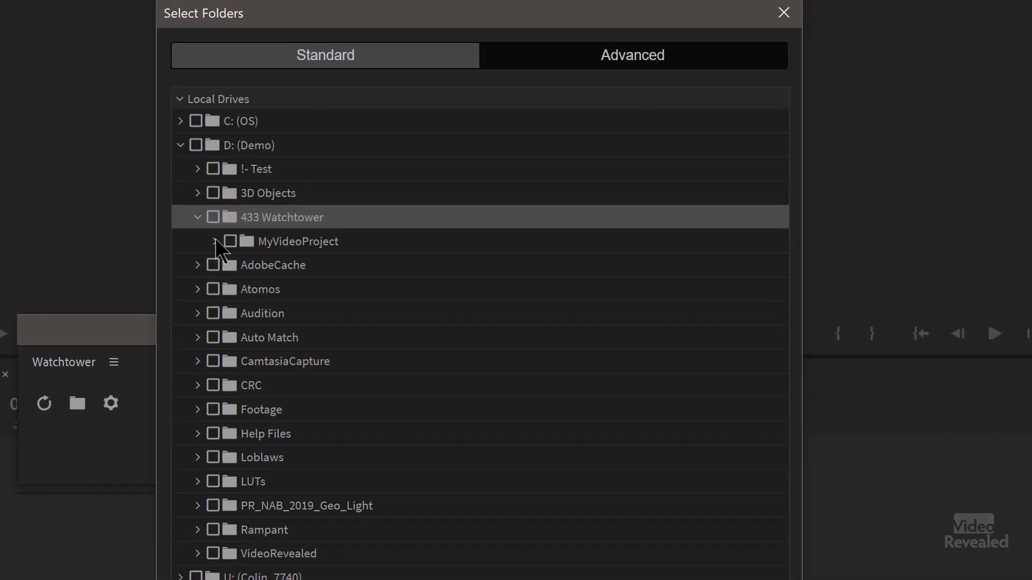
pyautogui.click(215, 241)
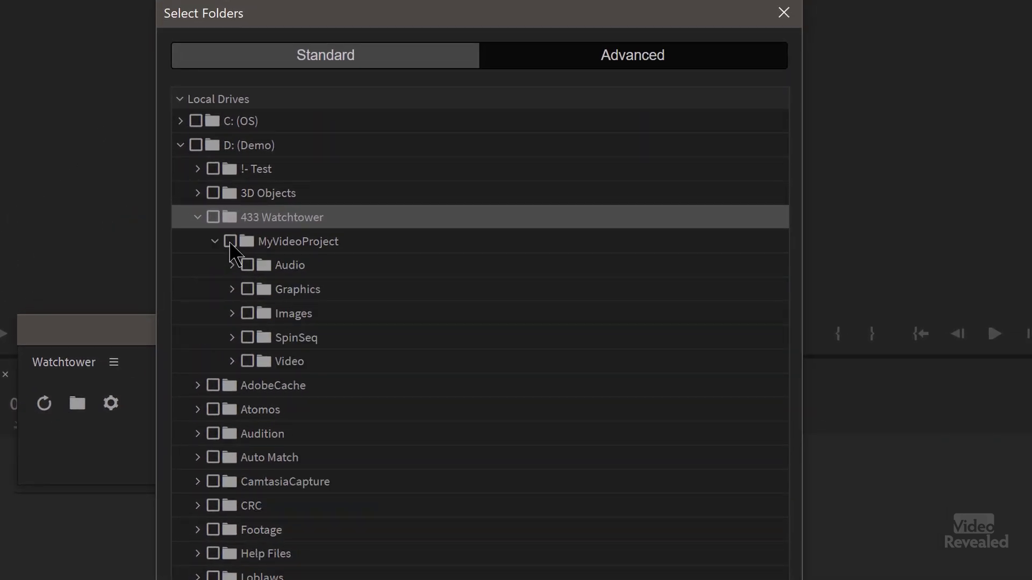
pyautogui.click(230, 241)
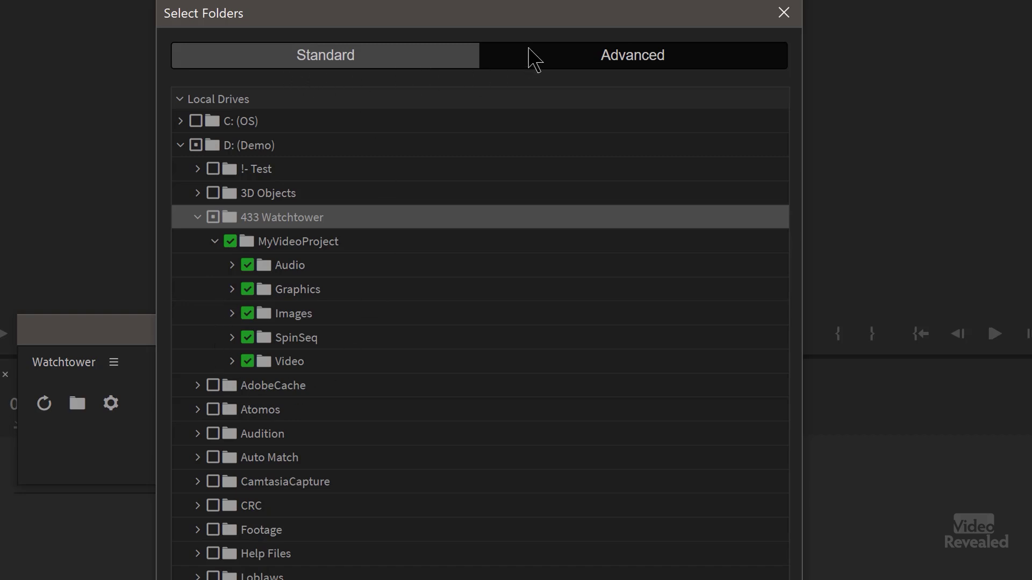
pyautogui.click(559, 59)
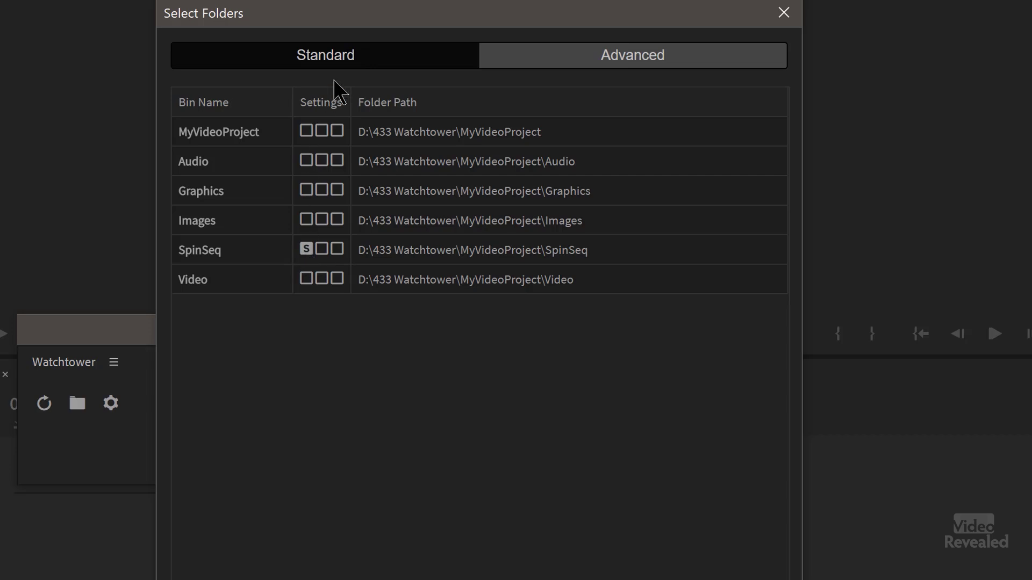
# Step: Expand Video and Bcam in the Standard folder tree, then recheck the Advanced bin table
pyautogui.click(344, 56)
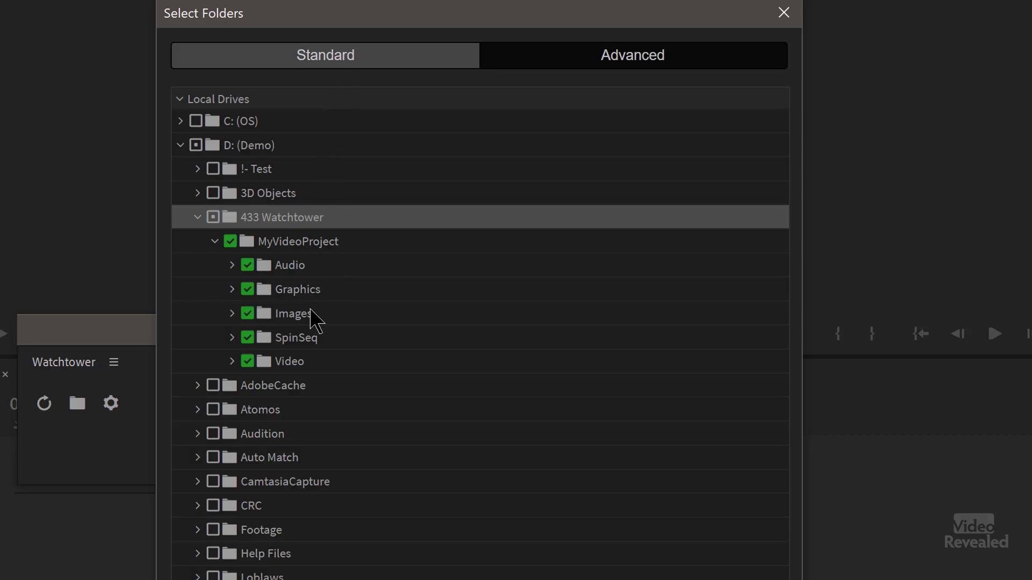
pyautogui.click(231, 365)
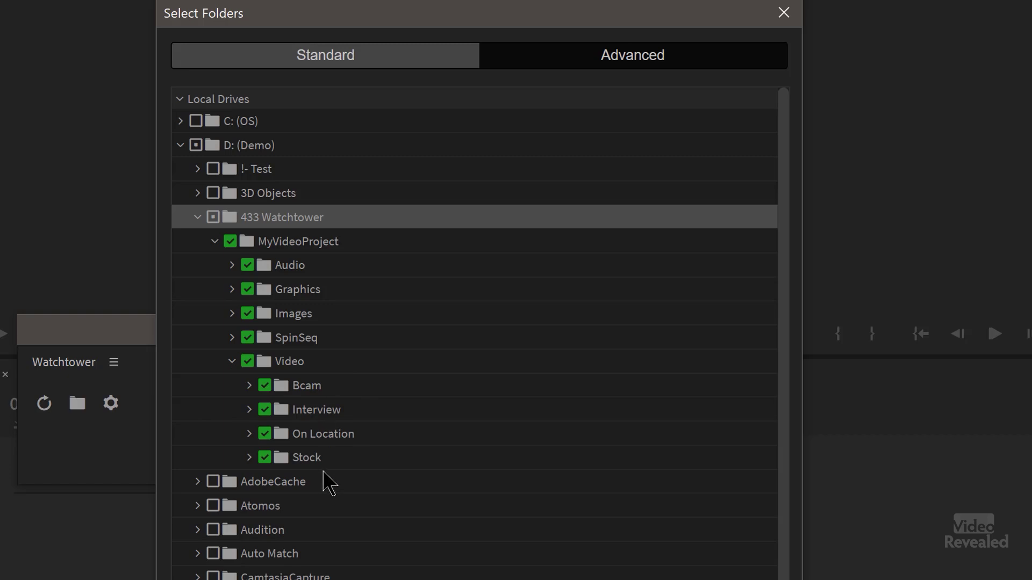
pyautogui.click(249, 386)
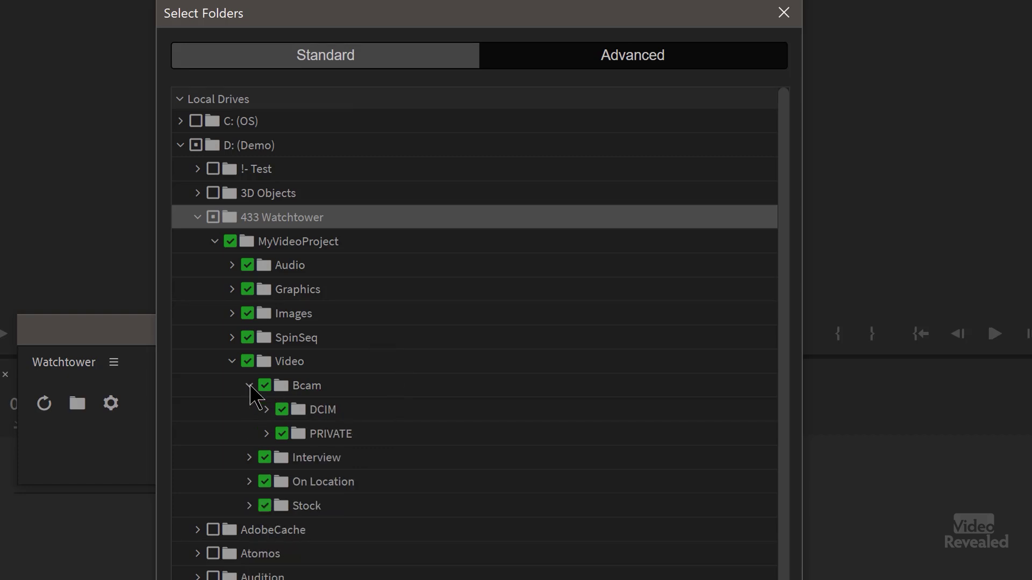
pyautogui.click(578, 55)
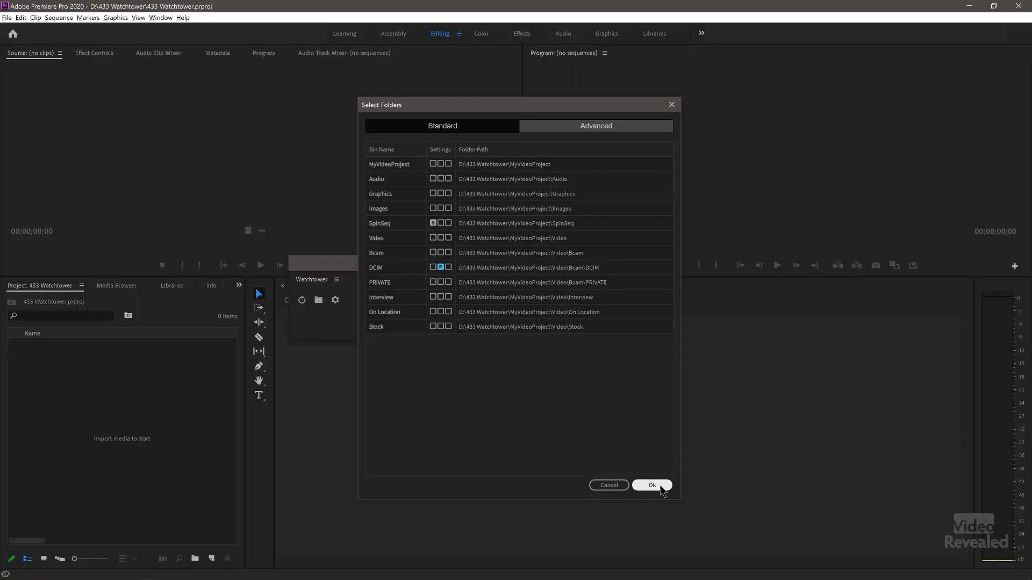
# Step: Import the selected folders as bins and browse the expanded MyVideoProject bin
pyautogui.click(652, 485)
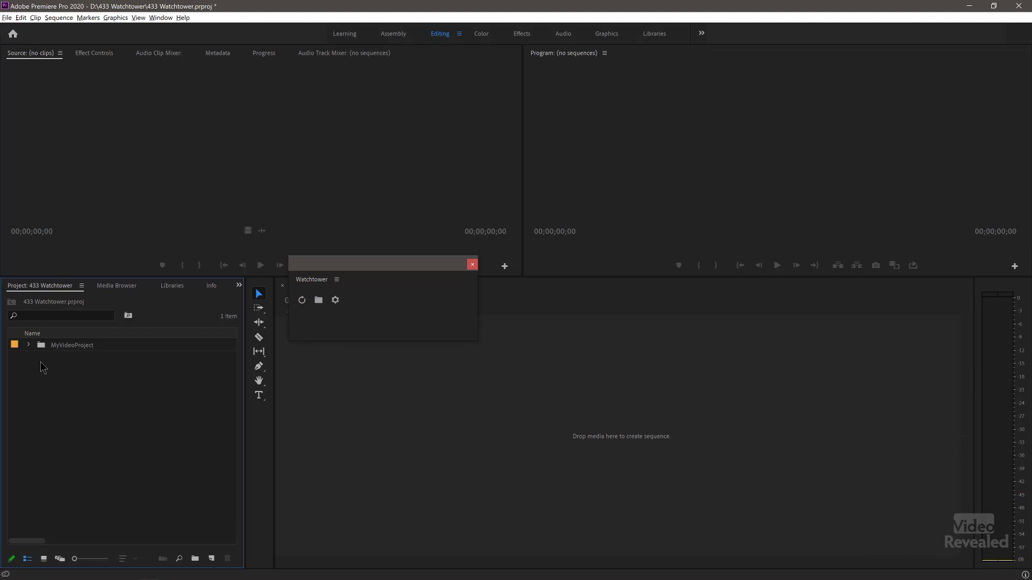
pyautogui.click(28, 345)
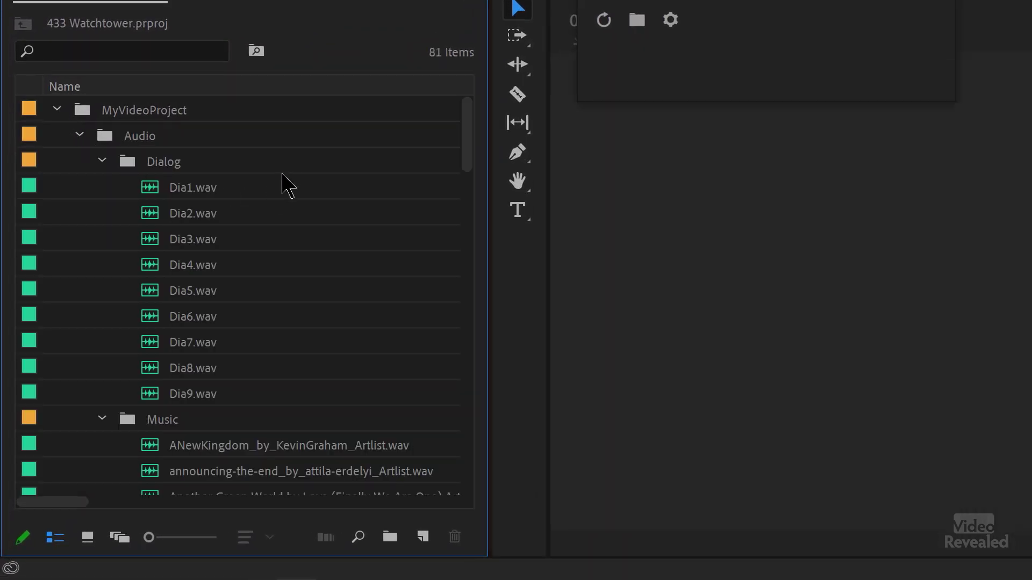
pyautogui.scroll(-7, 285, 183)
pyautogui.scroll(-8, 289, 173)
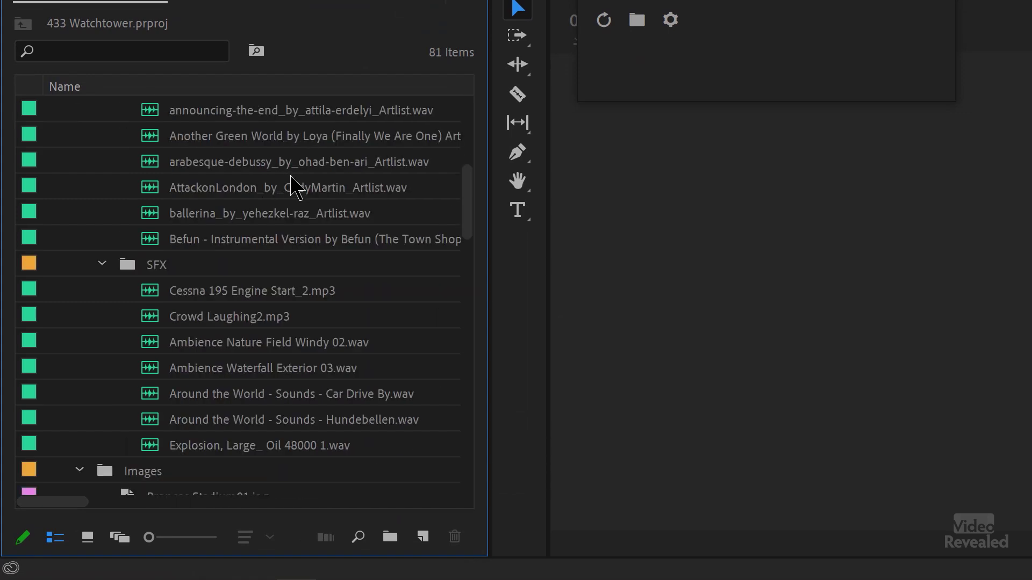
pyautogui.scroll(-7, 298, 191)
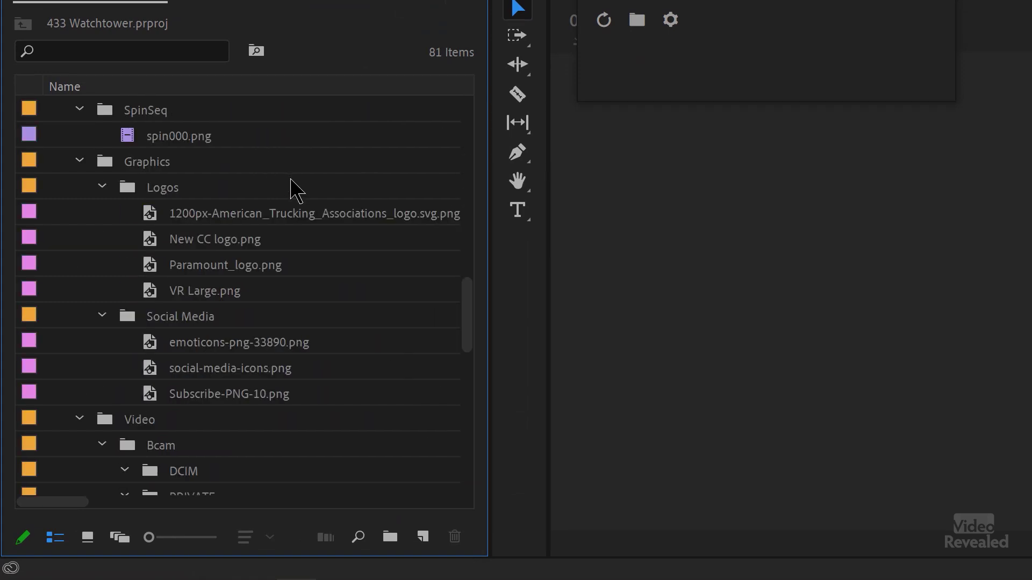
pyautogui.scroll(-5, 291, 195)
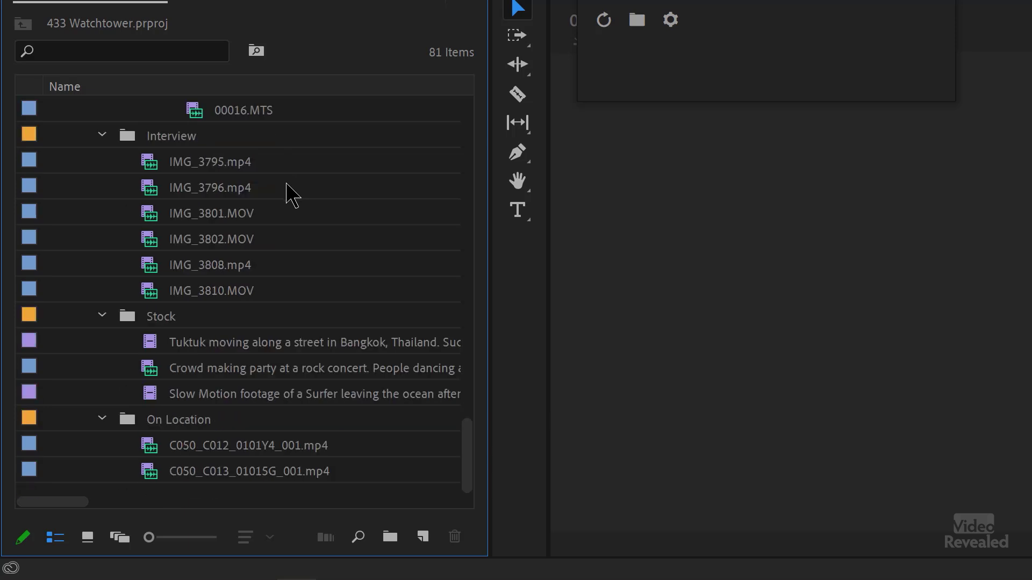
pyautogui.moveTo(463, 477); pyautogui.dragTo(468, 102)
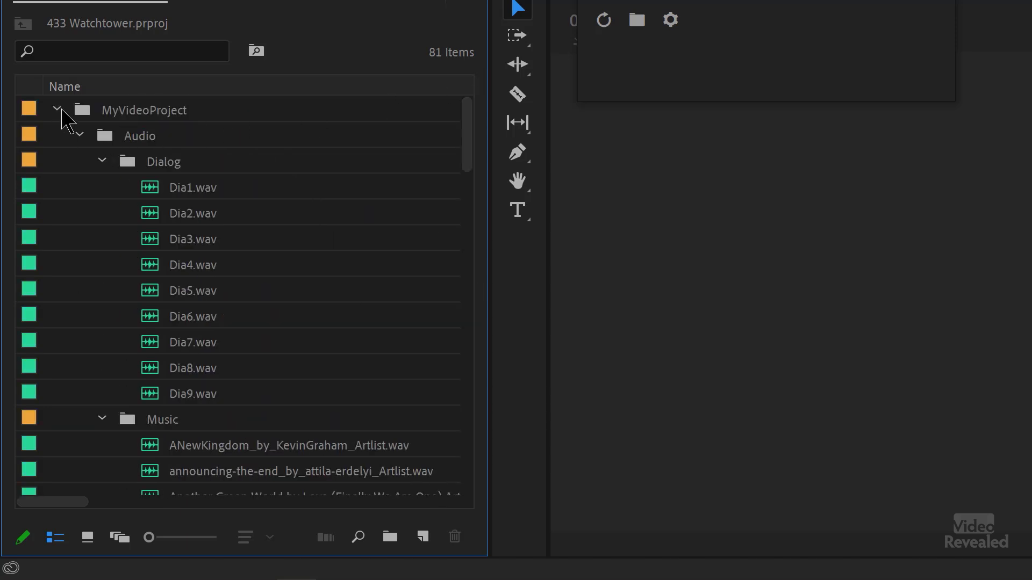
# Step: Expand the Video and On Location bins and bring up MyVideoProject in File Explorer
pyautogui.click(58, 109)
pyautogui.click(58, 109)
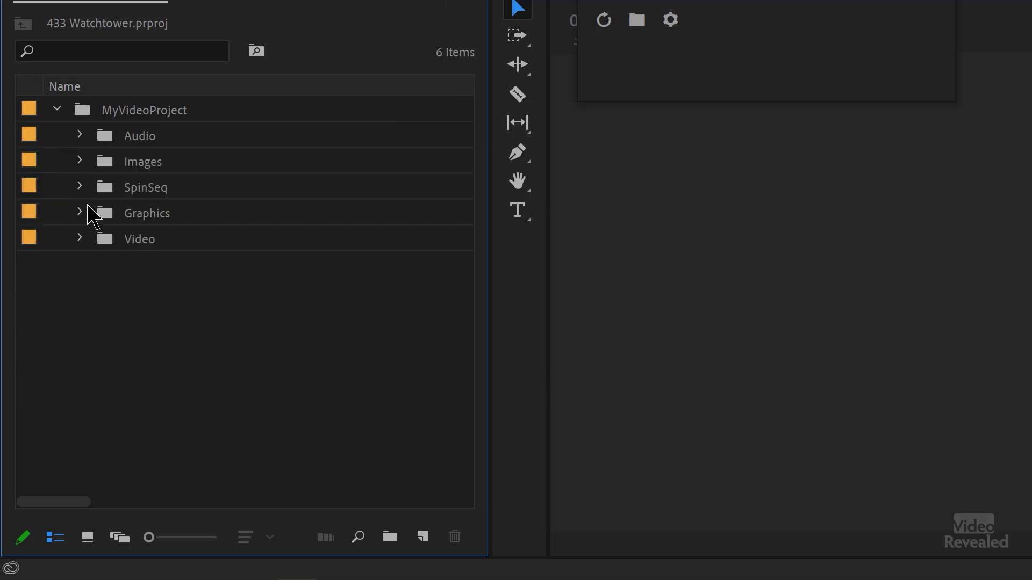
pyautogui.click(79, 237)
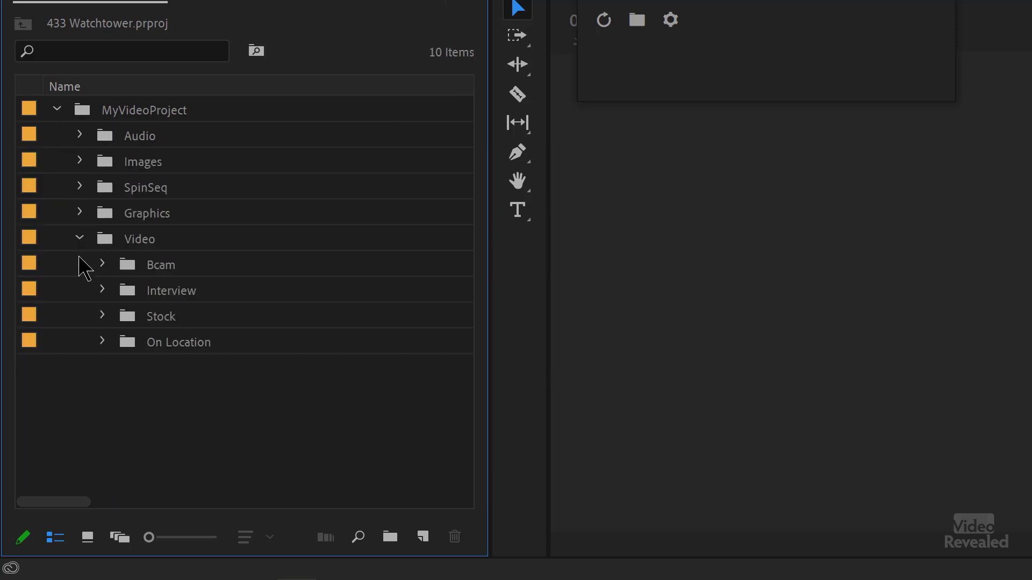
pyautogui.click(102, 341)
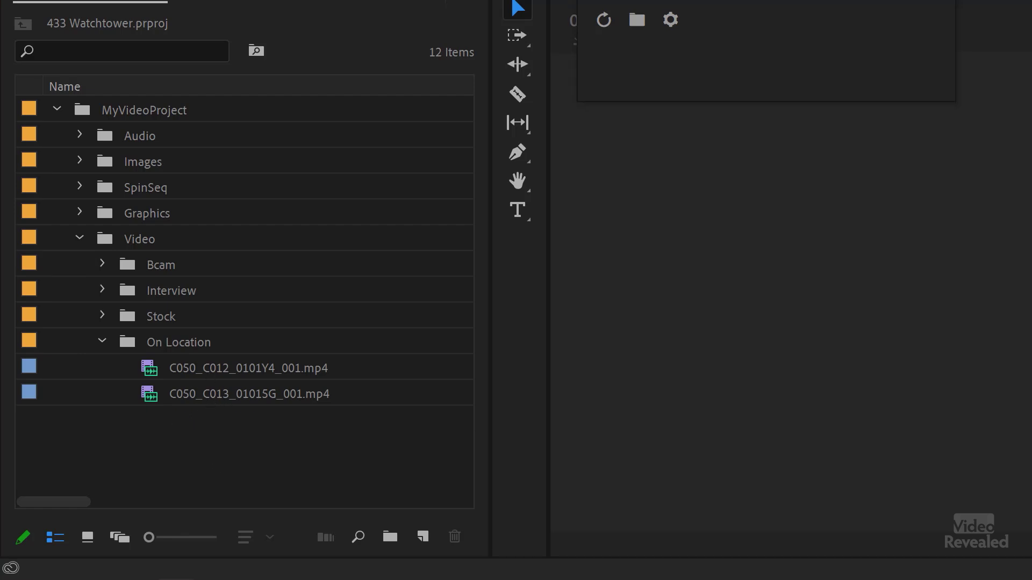
pyautogui.click(560, 220)
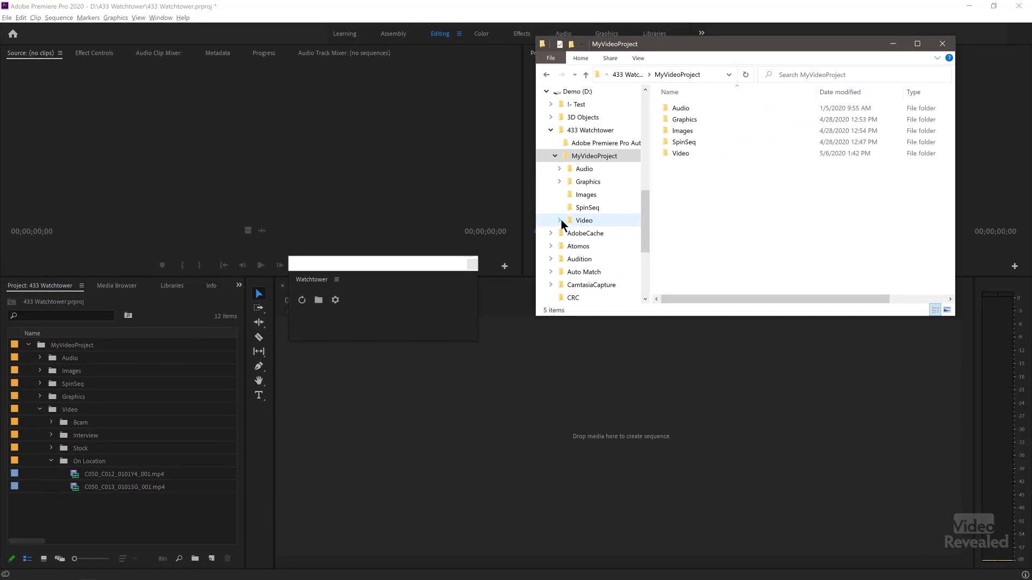
# Step: Inspect the Audio, Graphics, Images, Bcam, Interview, On Location and Stock folders on disk
pyautogui.click(584, 170)
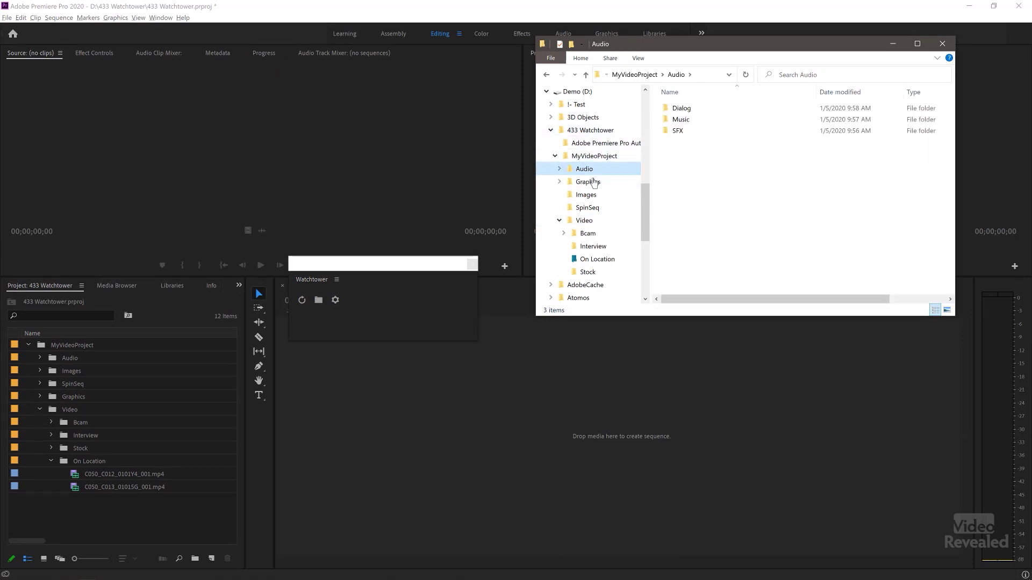
pyautogui.click(589, 184)
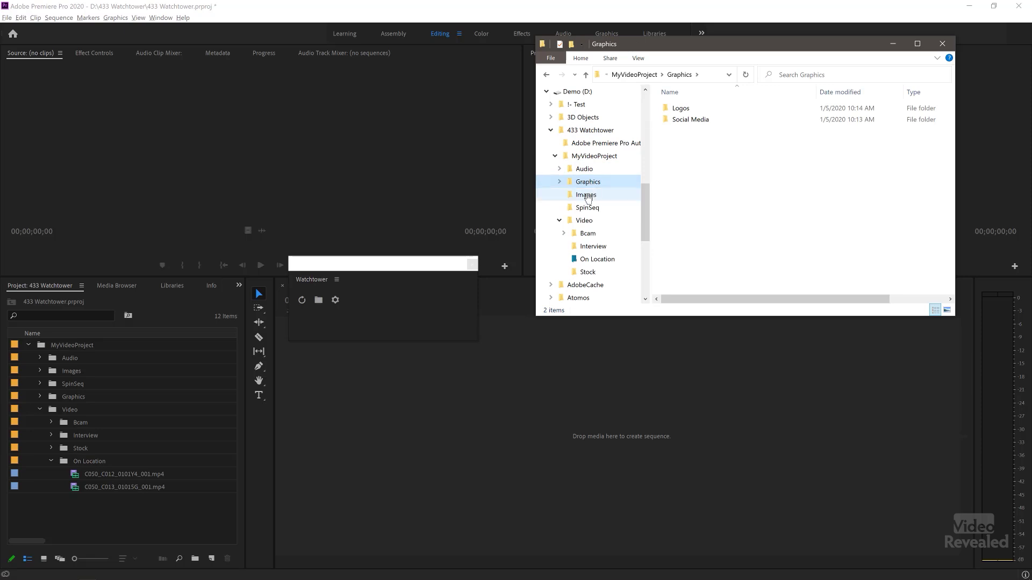
pyautogui.click(587, 197)
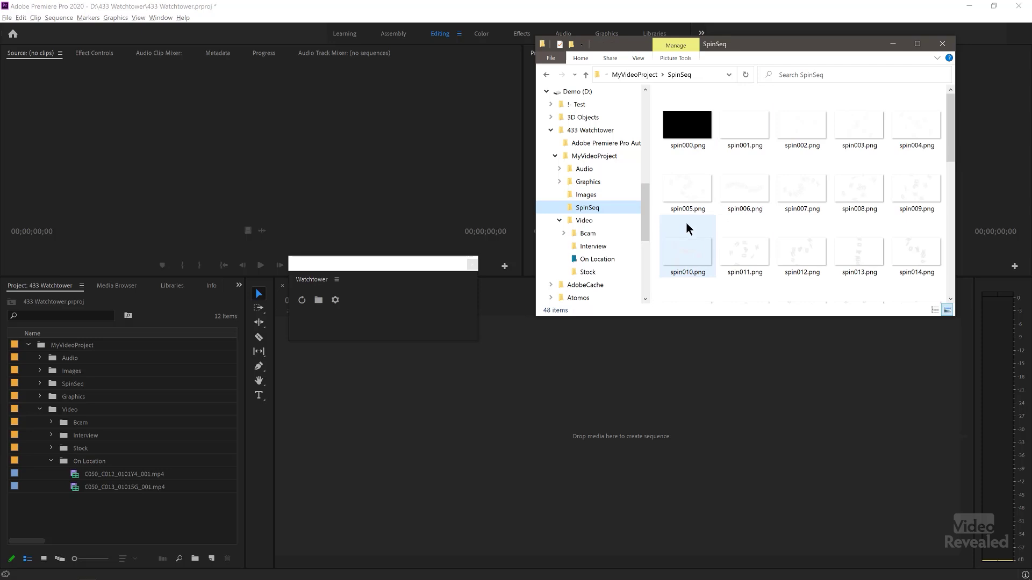
pyautogui.click(597, 231)
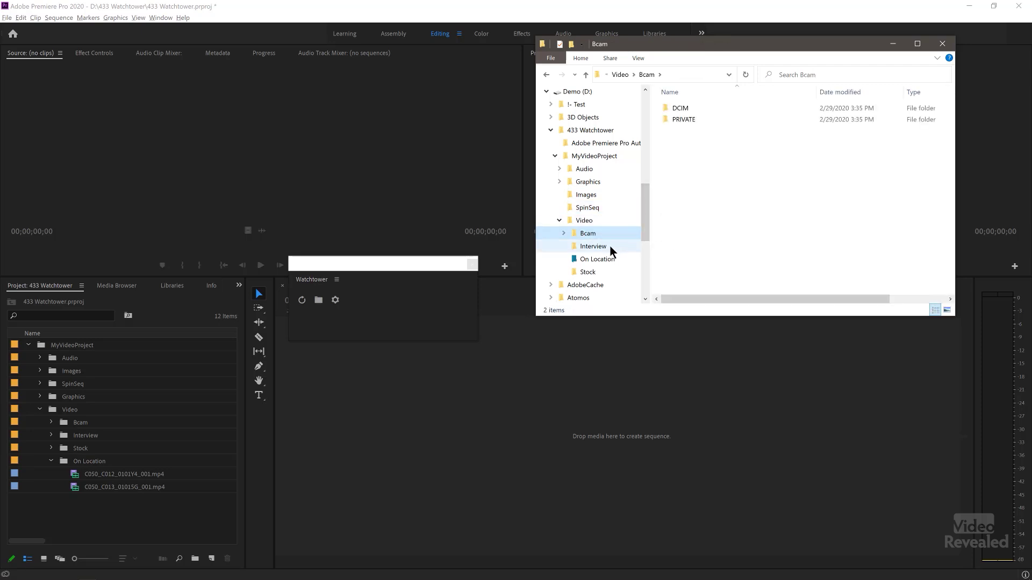
pyautogui.click(610, 247)
pyautogui.click(611, 259)
pyautogui.click(604, 273)
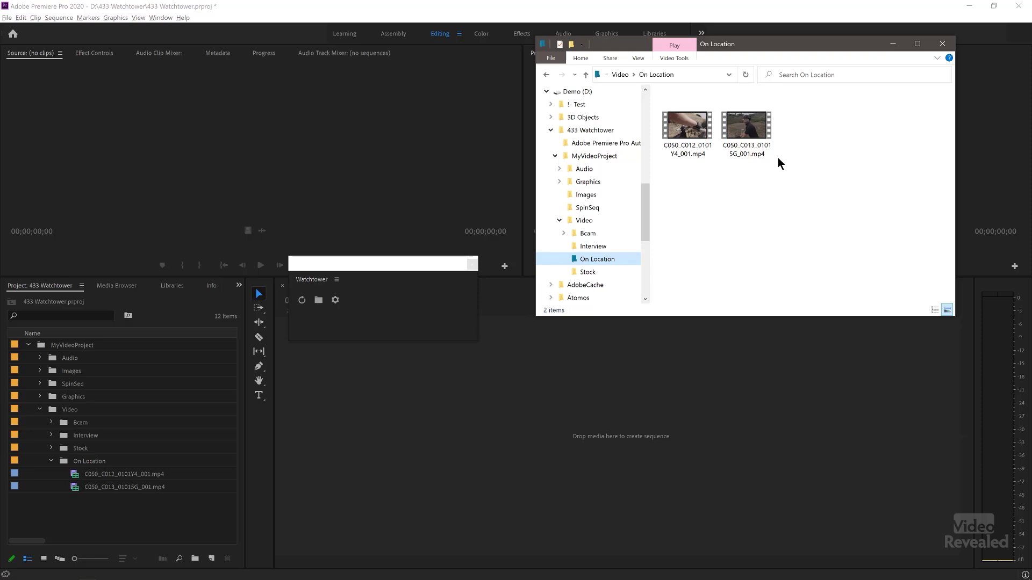
# Step: Select C050_C016 and C050_C017 on Demo (D:) and drag them into On Location
pyautogui.hotkey('alt', 'Tab')
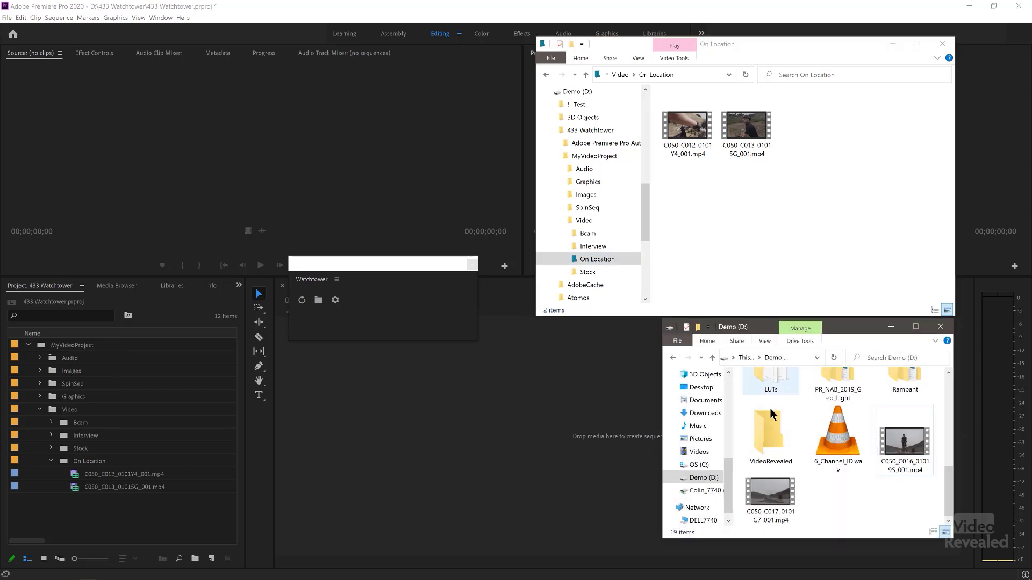
pyautogui.click(897, 451)
pyautogui.keyDown('ctrl'); pyautogui.click(759, 498); pyautogui.keyUp('ctrl')
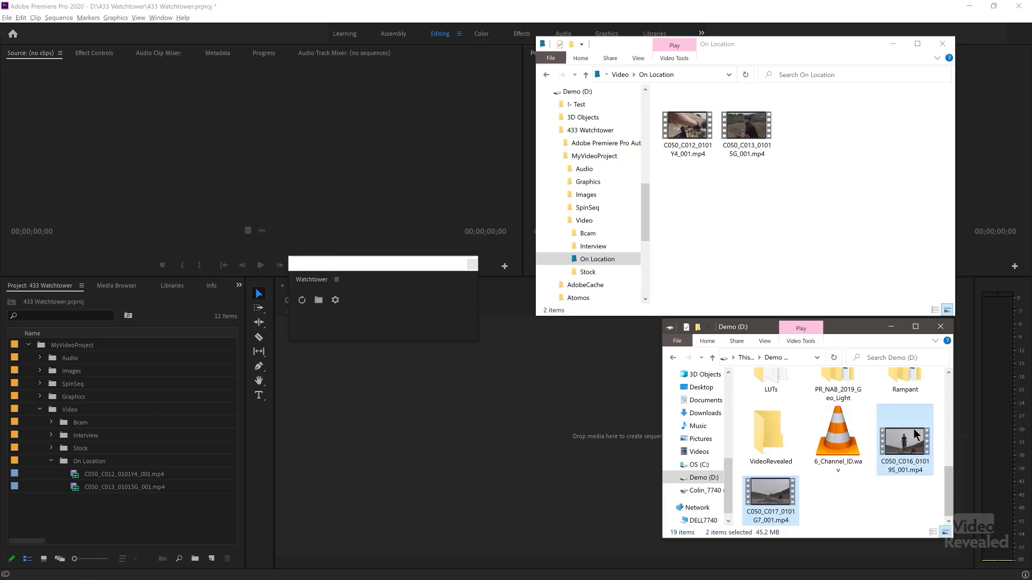
pyautogui.moveTo(895, 424); pyautogui.dragTo(853, 230)
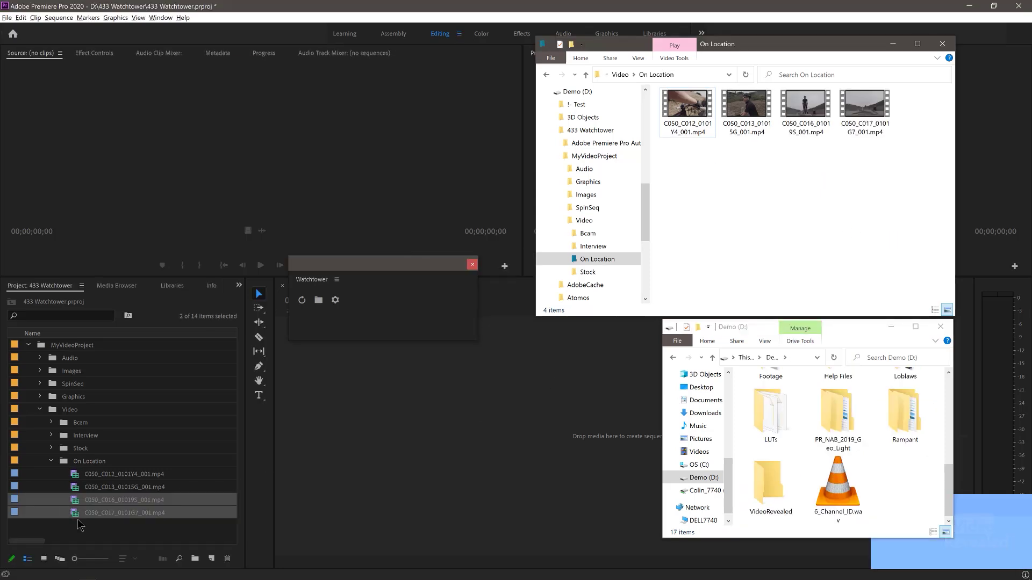
# Step: Rename Premiere Pro's On Location bin to 'sports'
pyautogui.click(107, 462)
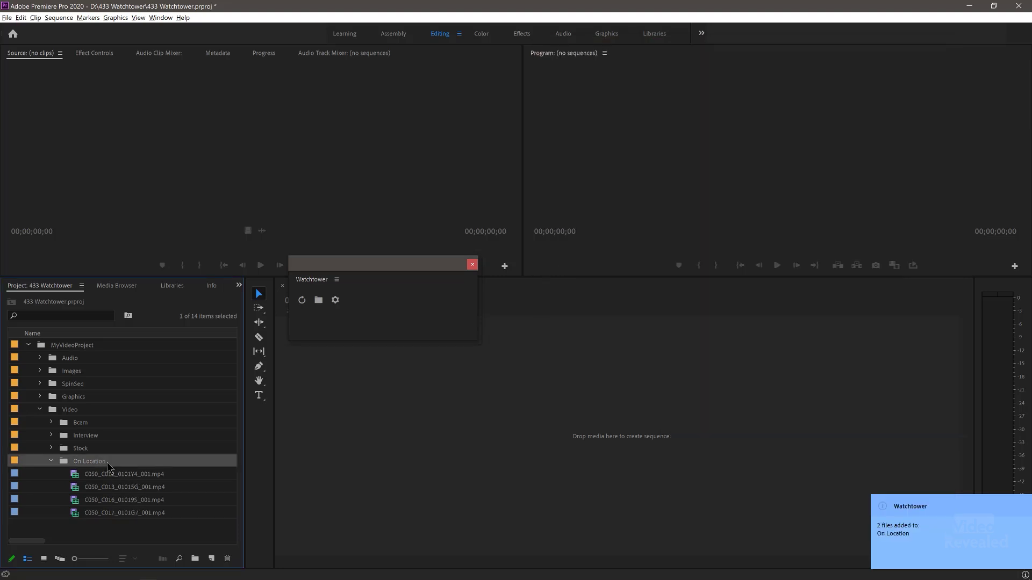
pyautogui.click(105, 461)
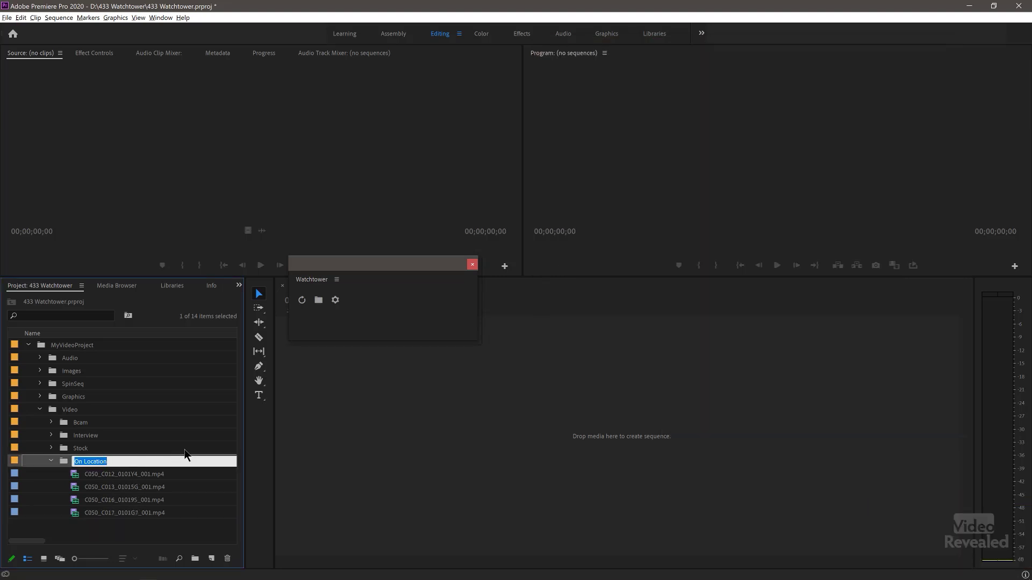
pyautogui.press('Tab')
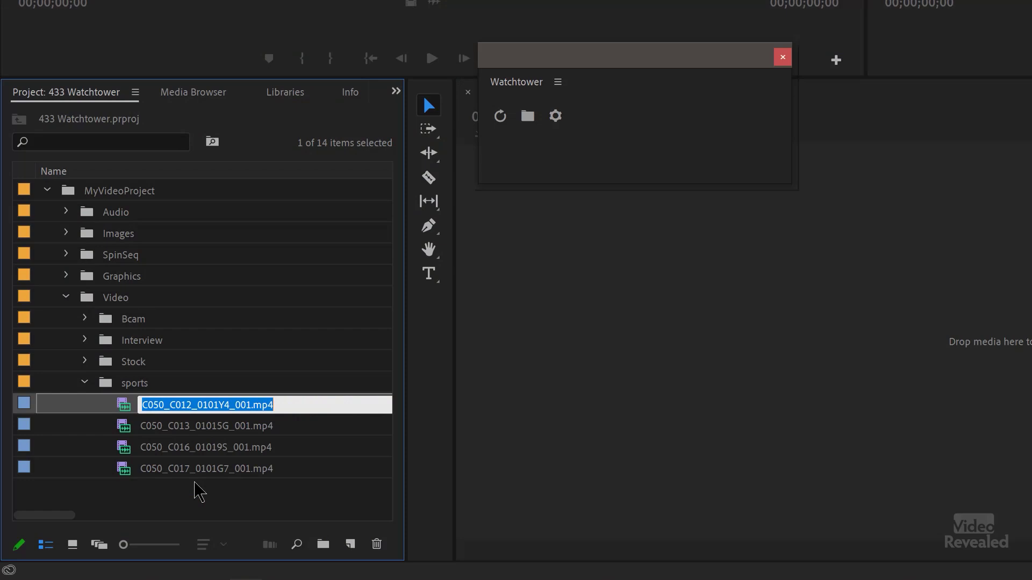
# Step: Delete the four clips from the sports bin, then refresh Watchtower to resync
pyautogui.moveTo(195, 482); pyautogui.dragTo(171, 402)
pyautogui.press('Delete')
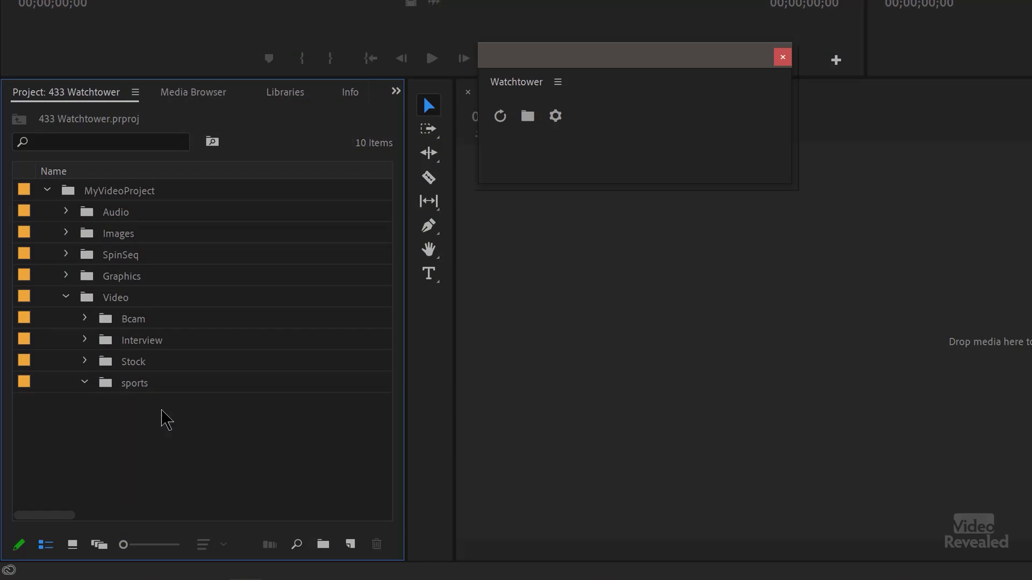
pyautogui.click(500, 115)
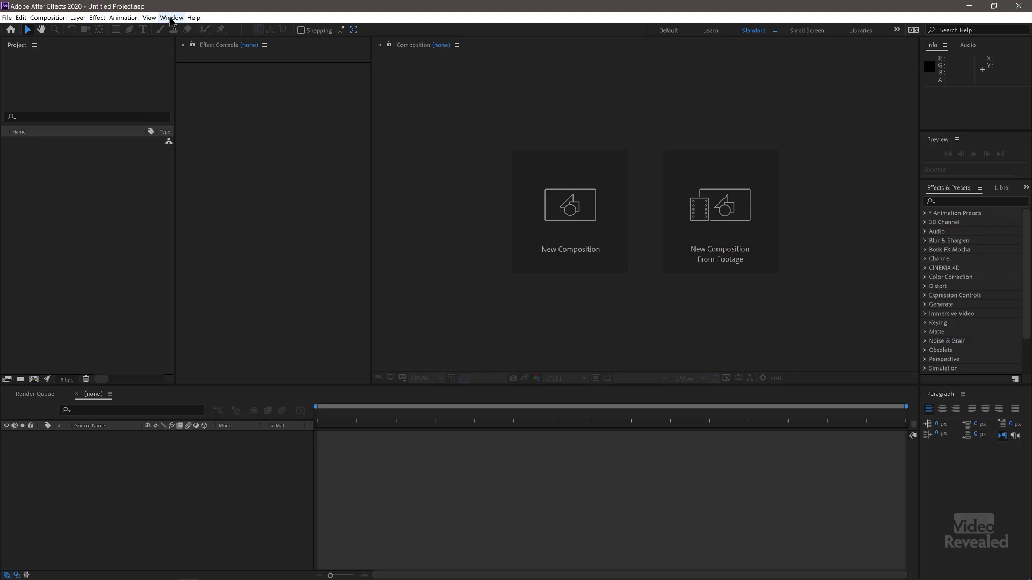
# Step: Open Watchtower from After Effects' Window > Extensions menu
pyautogui.click(170, 18)
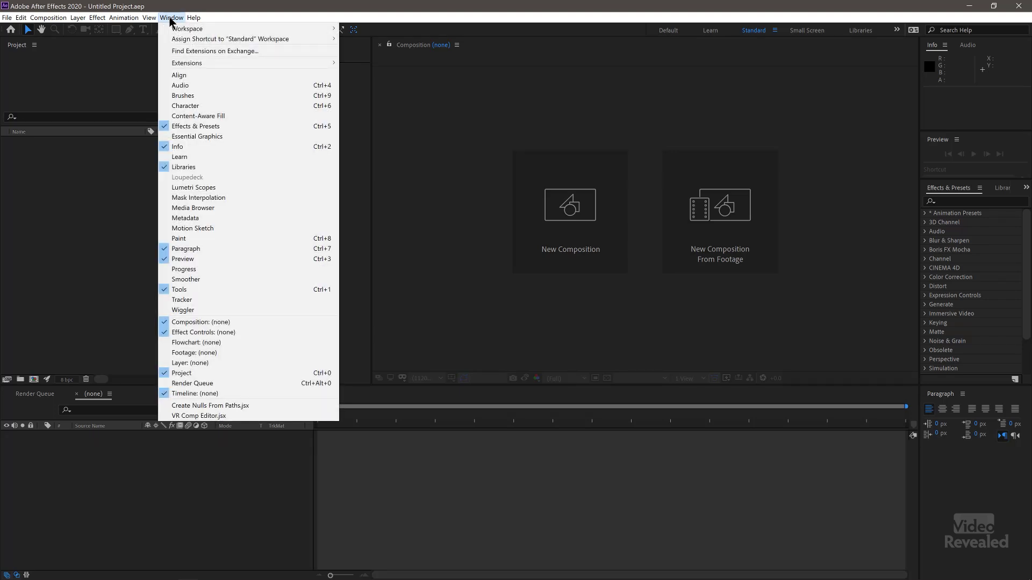
pyautogui.moveTo(196, 66)
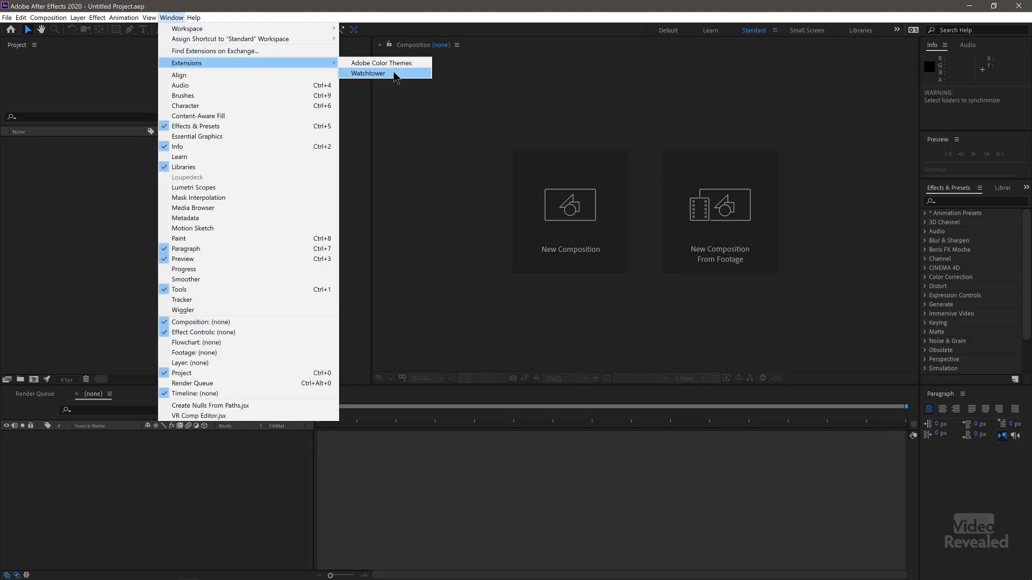
pyautogui.click(396, 76)
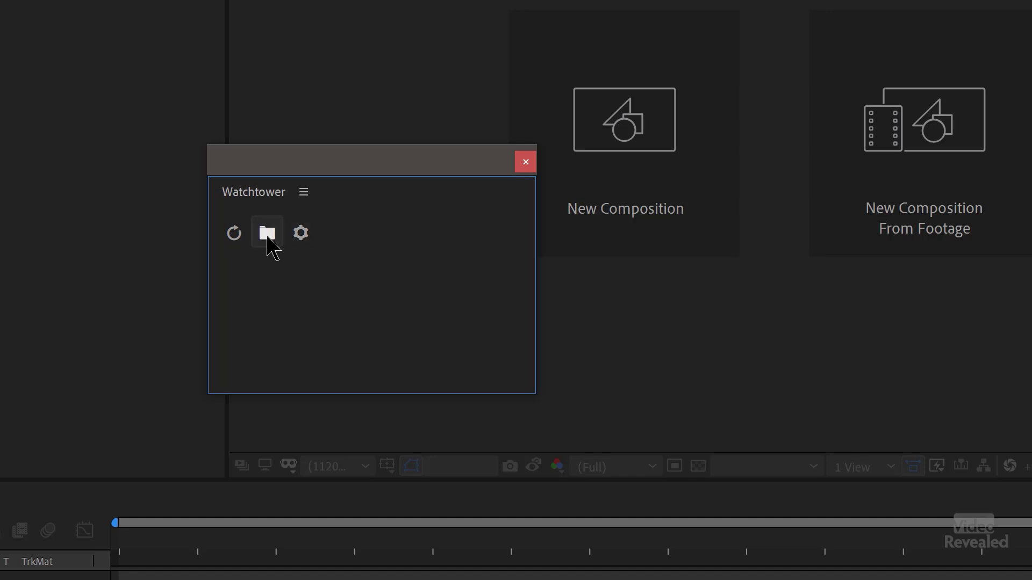
# Step: Open Watchtower's settings, scroll the File extensions list, and return to the General tab
pyautogui.click(300, 233)
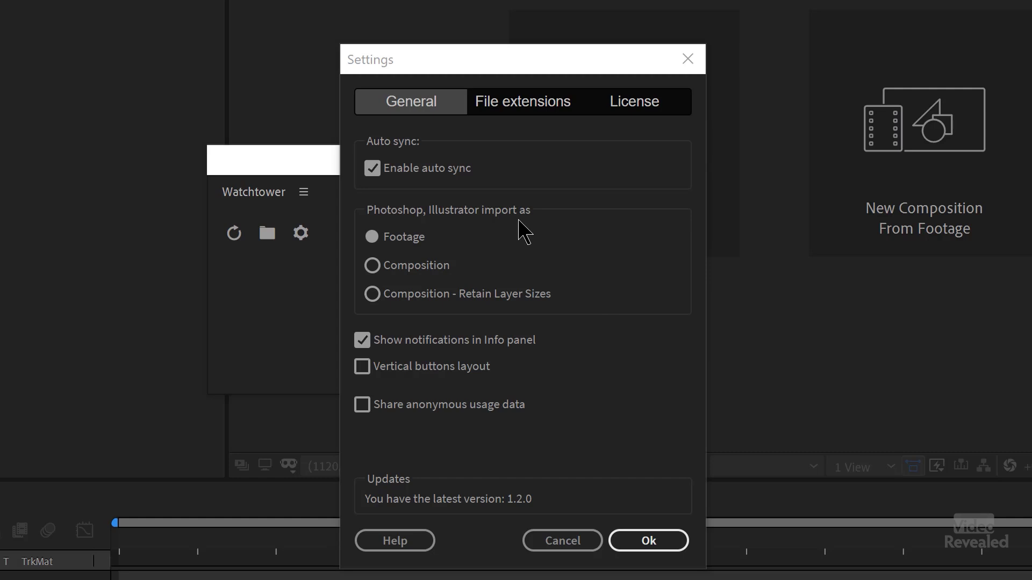
pyautogui.click(538, 106)
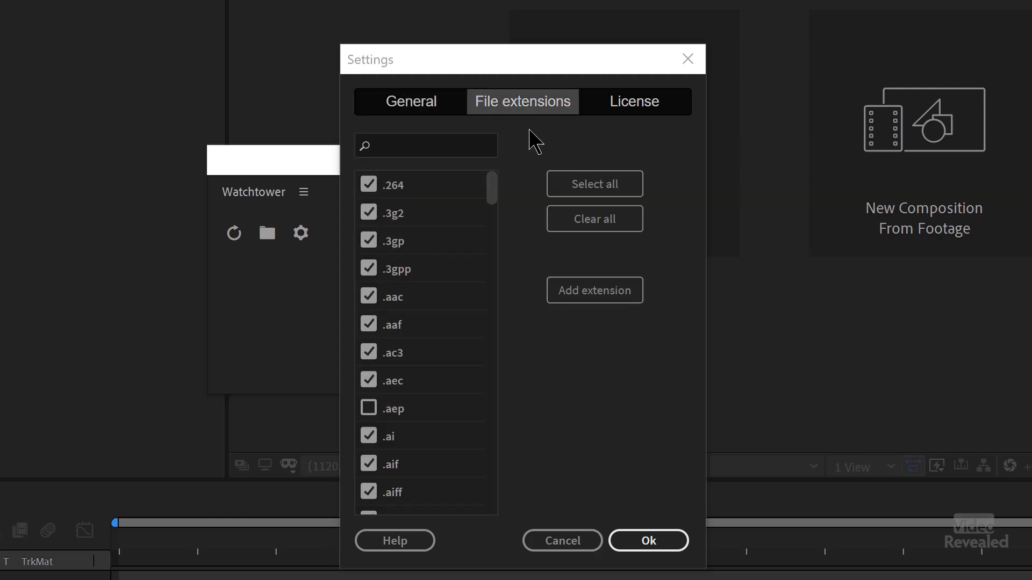
pyautogui.moveTo(500, 204); pyautogui.dragTo(509, 436)
pyautogui.click(434, 101)
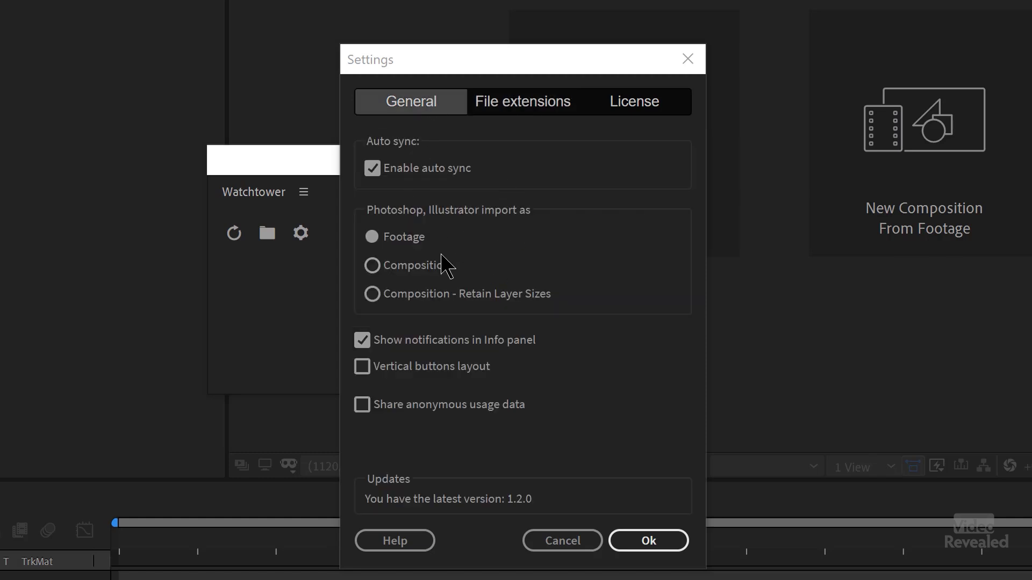